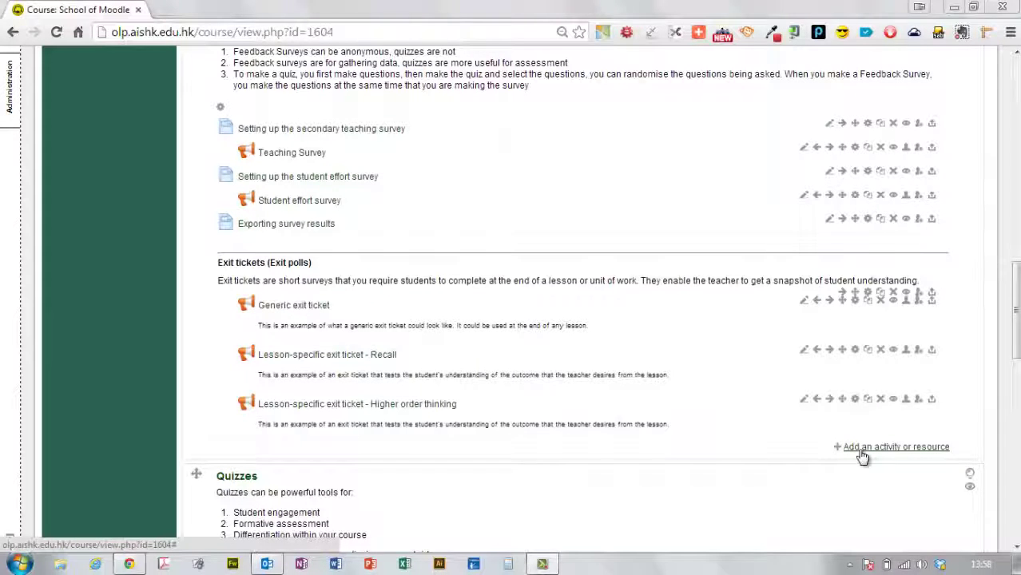
- Add a new Feedback activity to the Feedback Surveys section from the activity chooser
{"action": "left_click", "coordinate": [861, 451]}
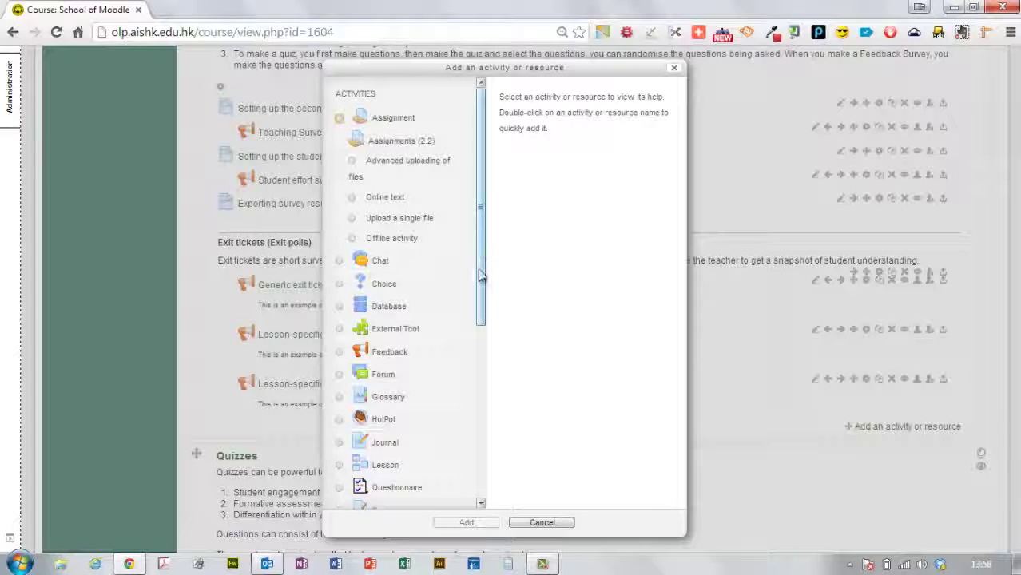
{"action": "left_click_drag", "start_coordinate": [481, 273], "coordinate": [477, 316]}
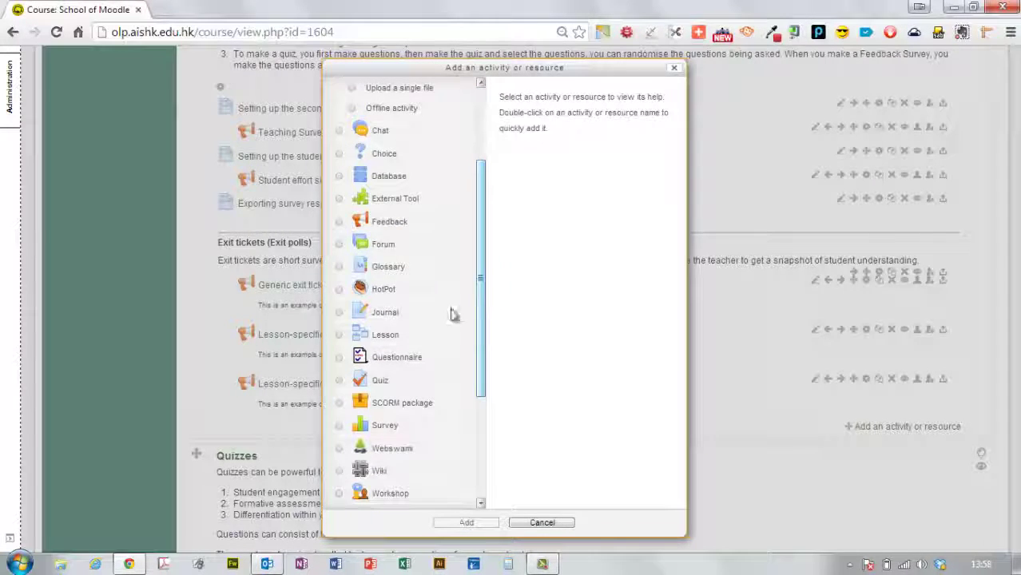
{"action": "left_click", "coordinate": [339, 223]}
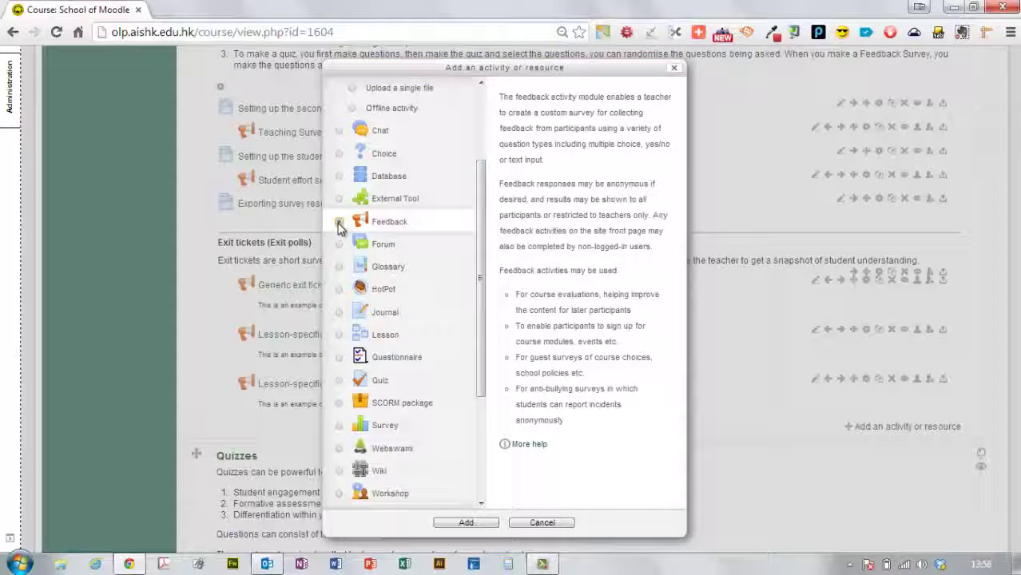
{"action": "left_click", "coordinate": [466, 521]}
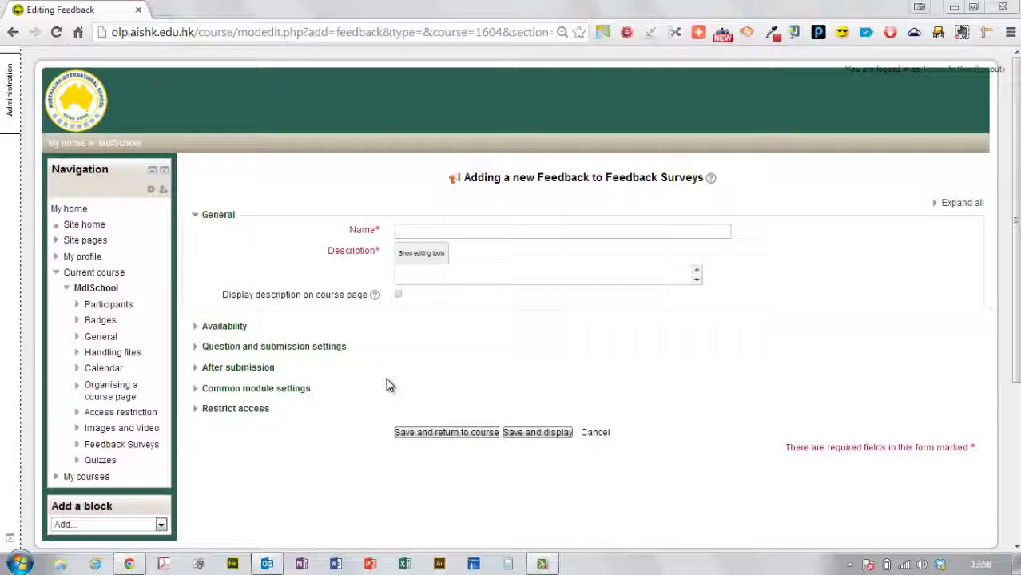
- Name the activity 'Class urvey' and describe it as 'Please fill in the survey honestly and politely. (Anonymous)'
{"action": "left_click", "coordinate": [415, 231]}
{"action": "type", "text": "Class urvey"}
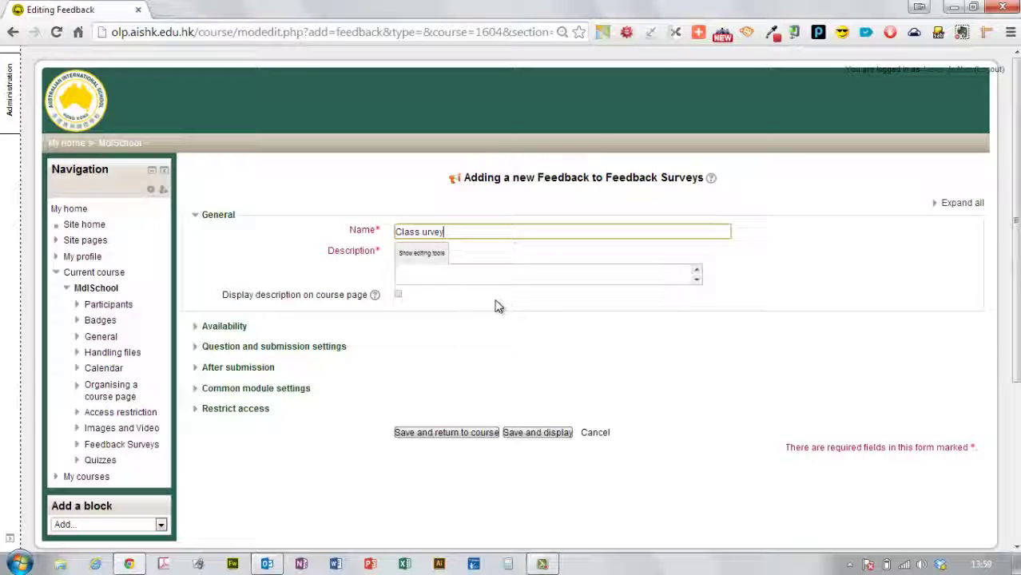
{"action": "left_click", "coordinate": [421, 263]}
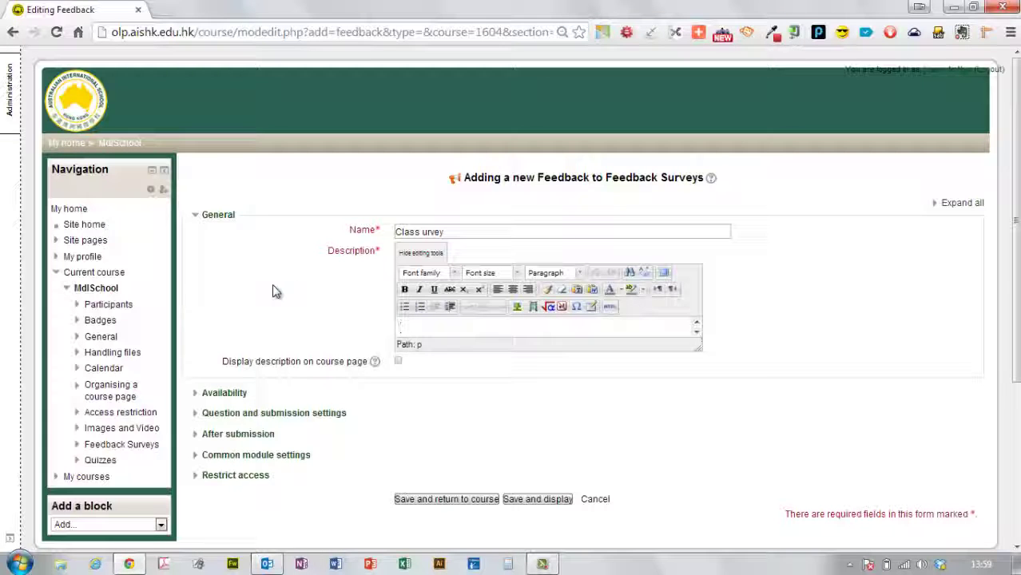
{"action": "type", "text": "Ple"}
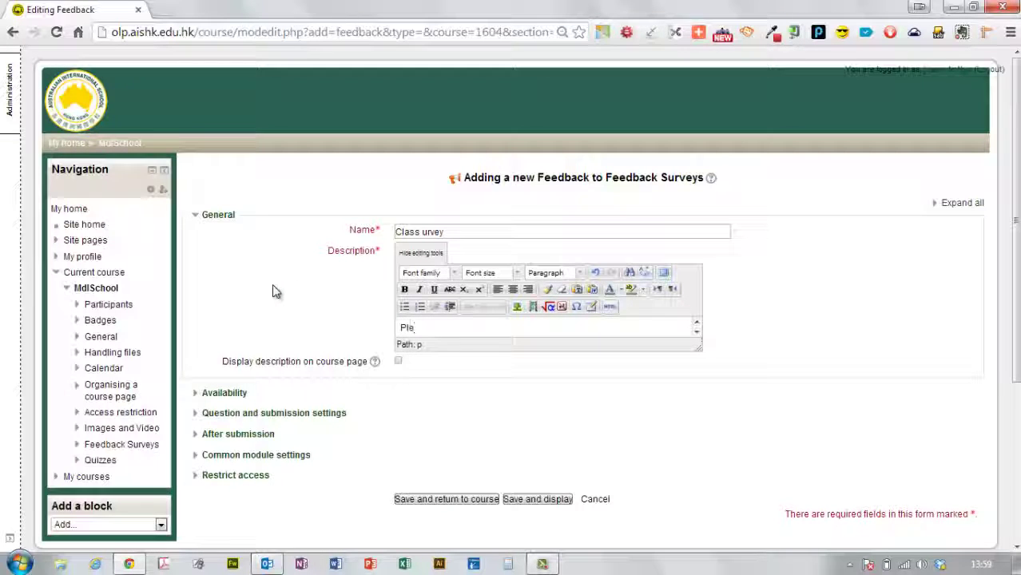
{"action": "type", "text": "ase fill in the survey honestly and politely. (Anonymous)"}
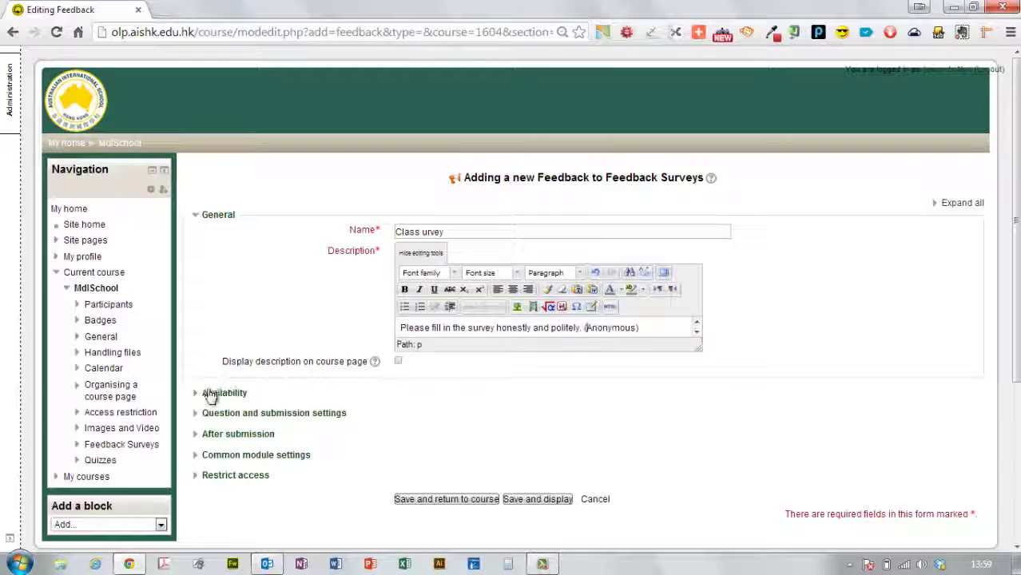
{"action": "left_click", "coordinate": [199, 417]}
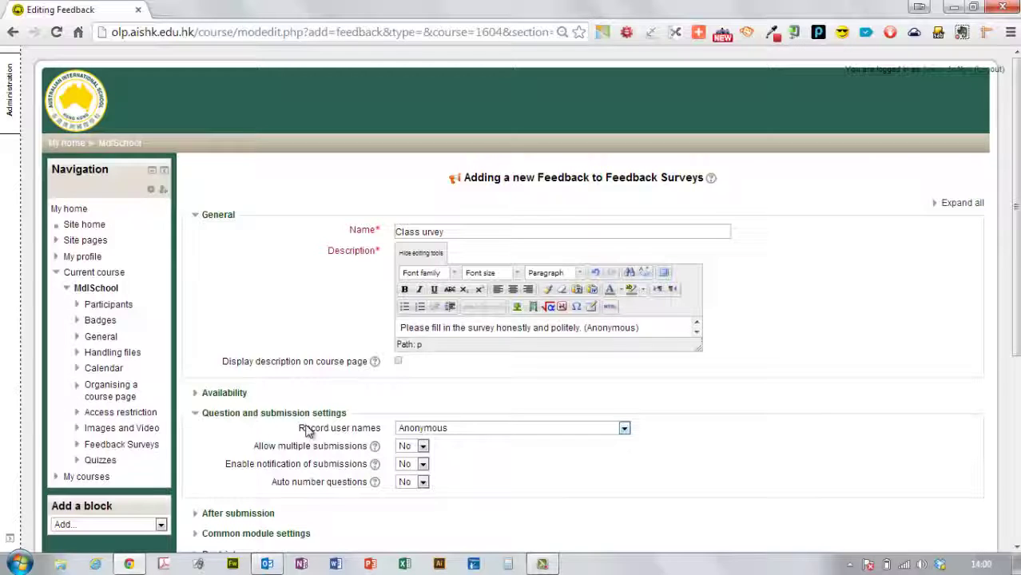
- Enter the completion message 'Thanks for taking part' in the after-submission settings
{"action": "left_click", "coordinate": [199, 394]}
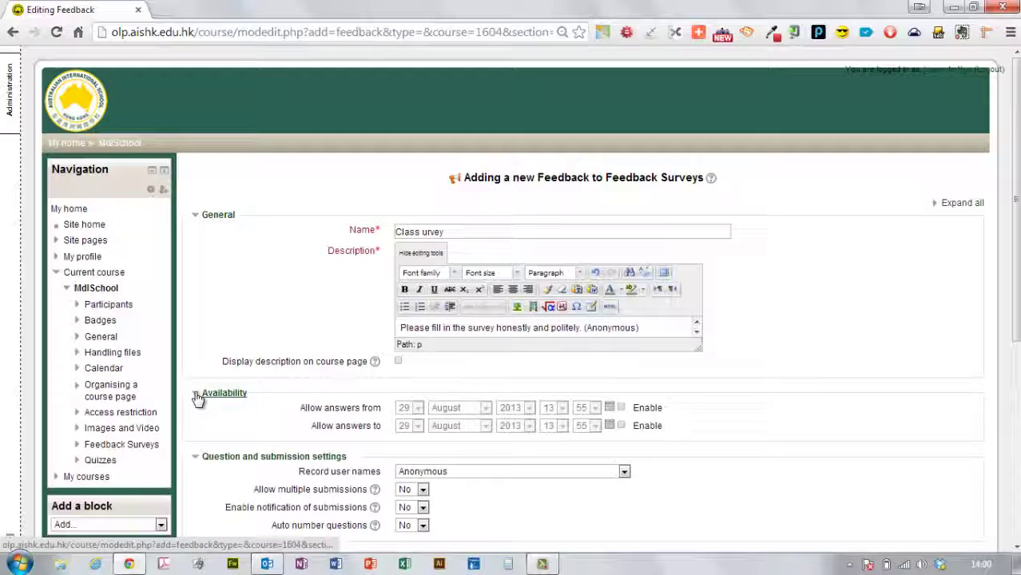
{"action": "scroll", "coordinate": [715, 376], "scroll_direction": "down", "scroll_amount": 2}
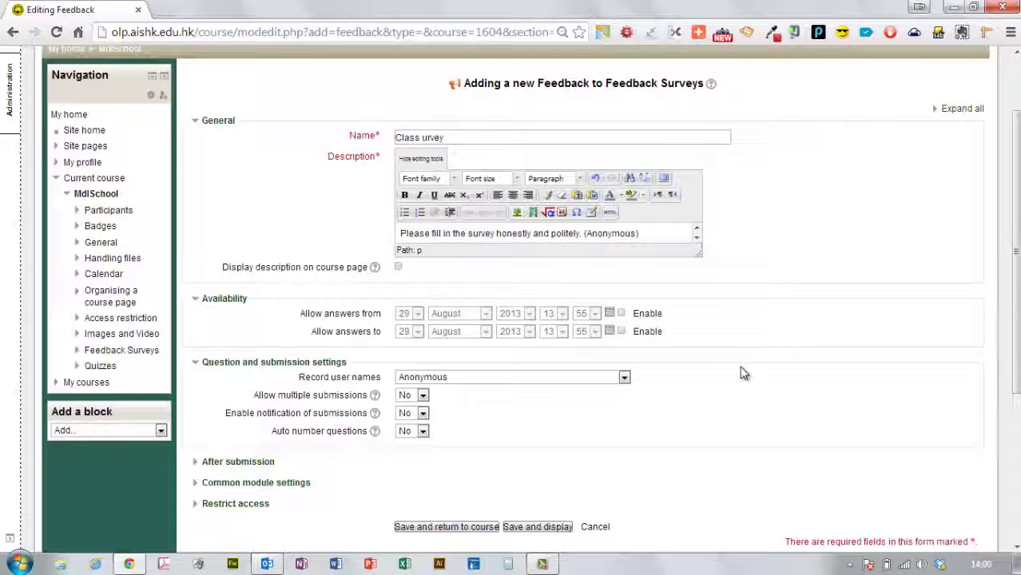
{"action": "scroll", "coordinate": [739, 373], "scroll_direction": "down", "scroll_amount": 3}
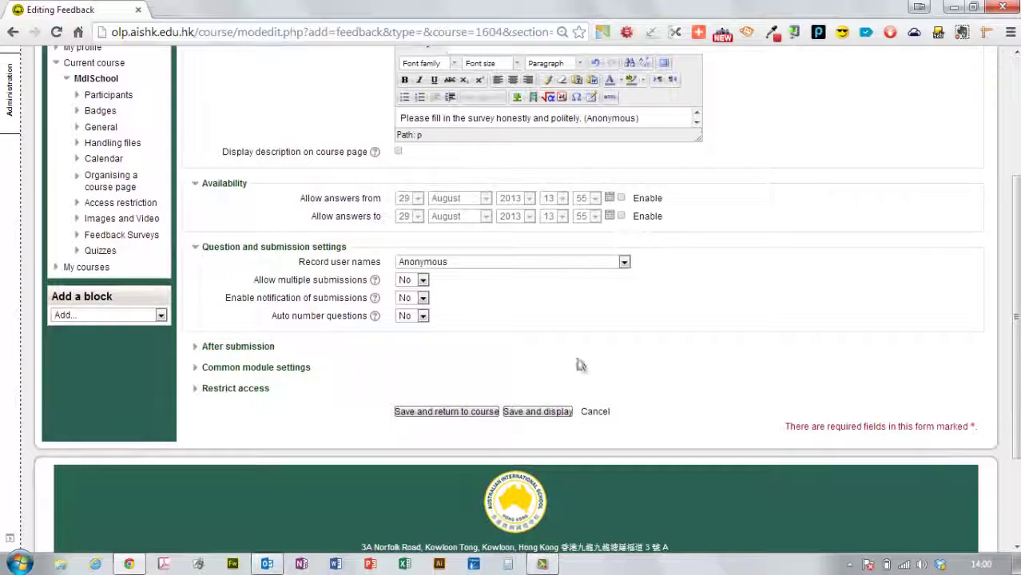
{"action": "left_click", "coordinate": [193, 349]}
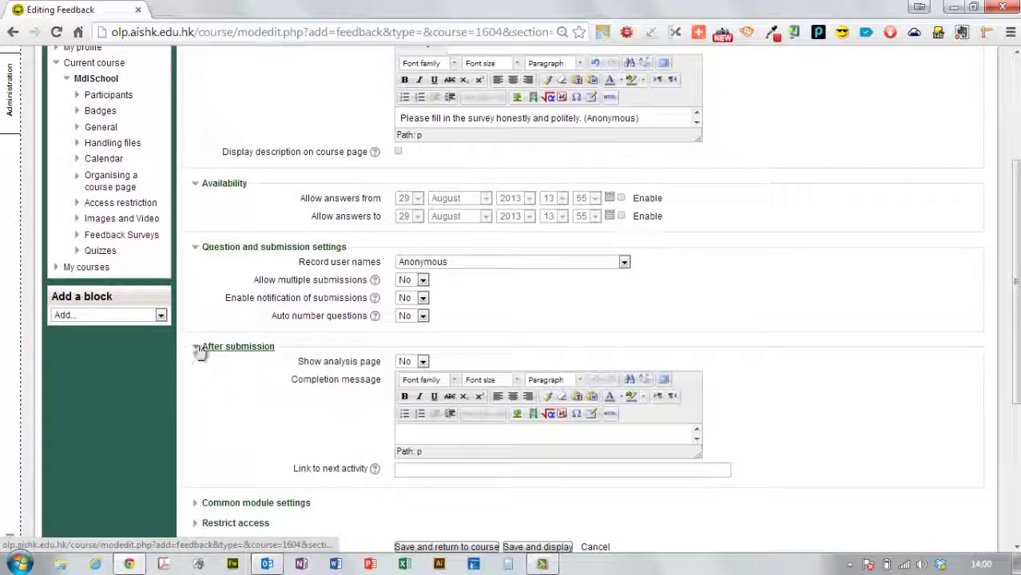
{"action": "left_click", "coordinate": [421, 432]}
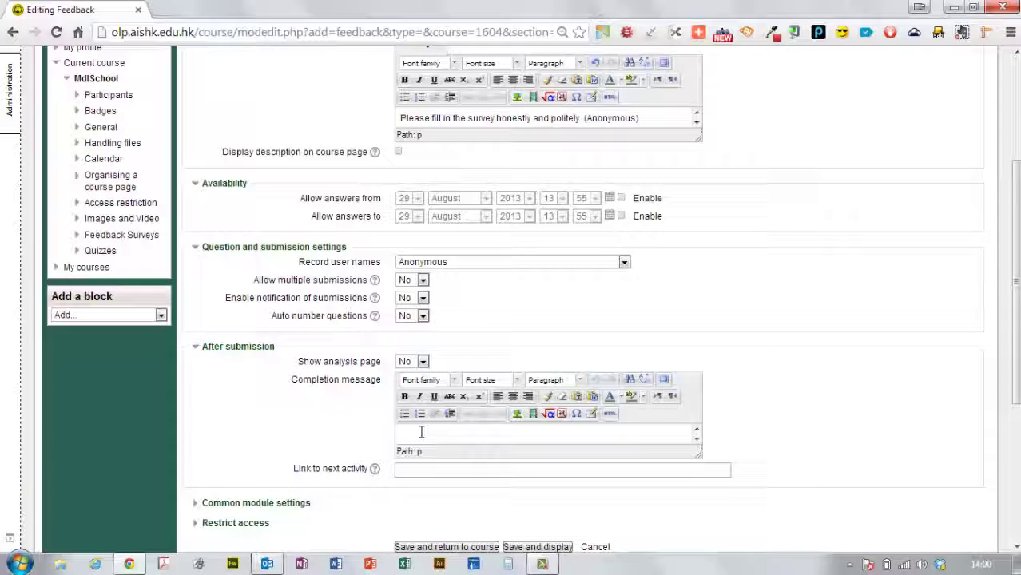
{"action": "type", "text": "Thanks for taking part"}
{"action": "scroll", "coordinate": [269, 427], "scroll_direction": "down", "scroll_amount": 3}
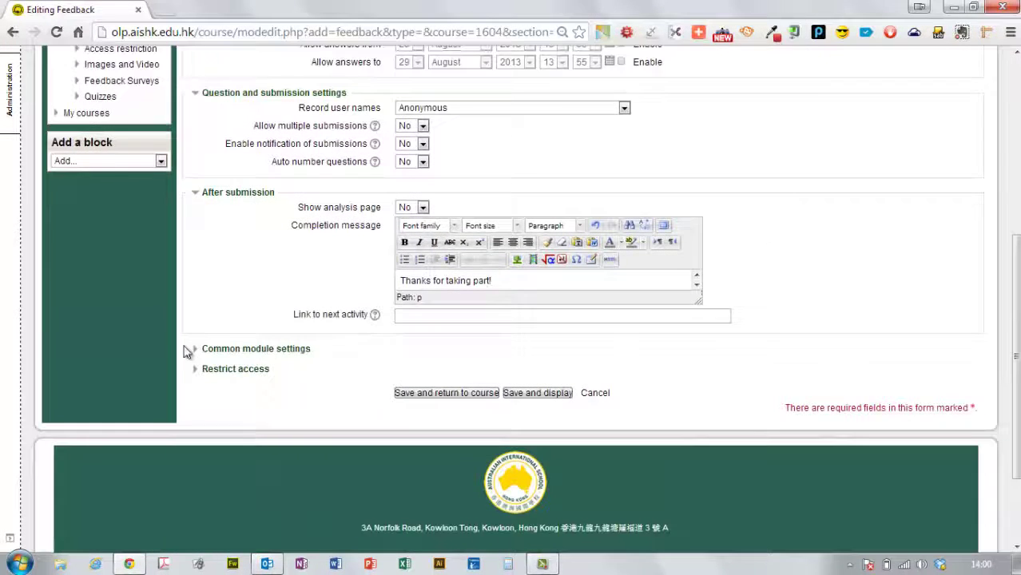
- Save the feedback activity and display its overview page
{"action": "left_click", "coordinate": [197, 352]}
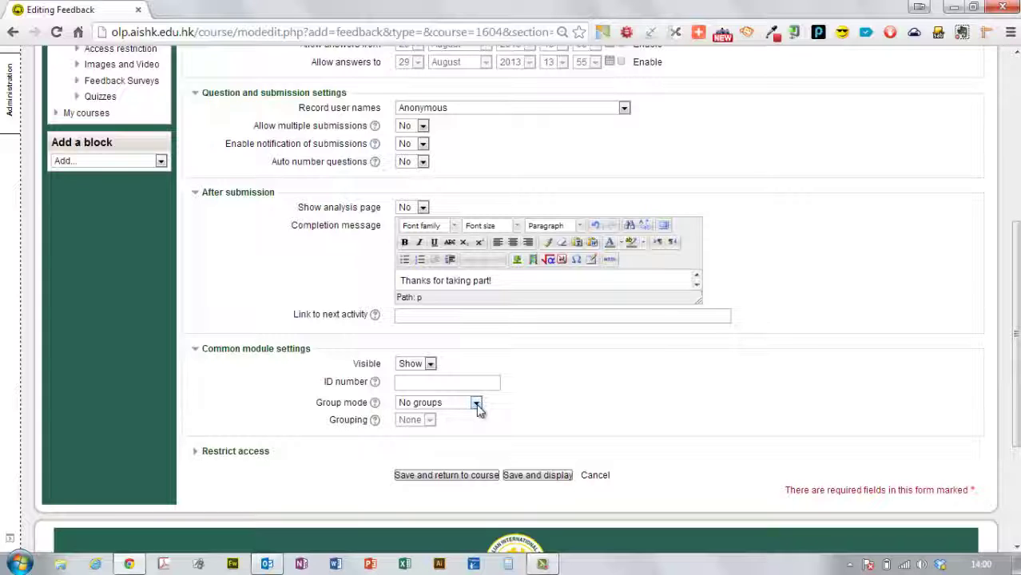
{"action": "scroll", "coordinate": [284, 283], "scroll_direction": "down", "scroll_amount": 3}
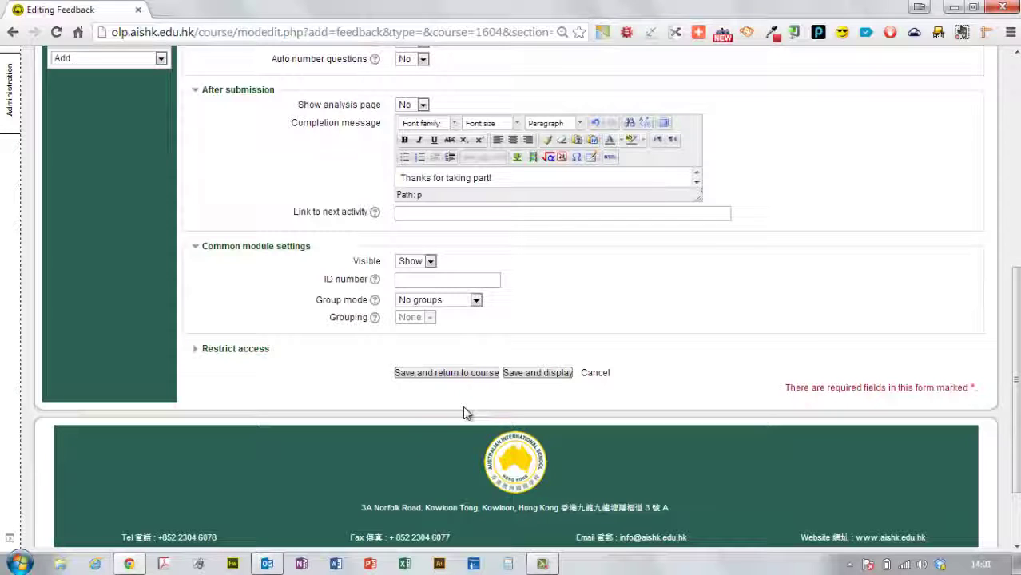
{"action": "left_click", "coordinate": [537, 372]}
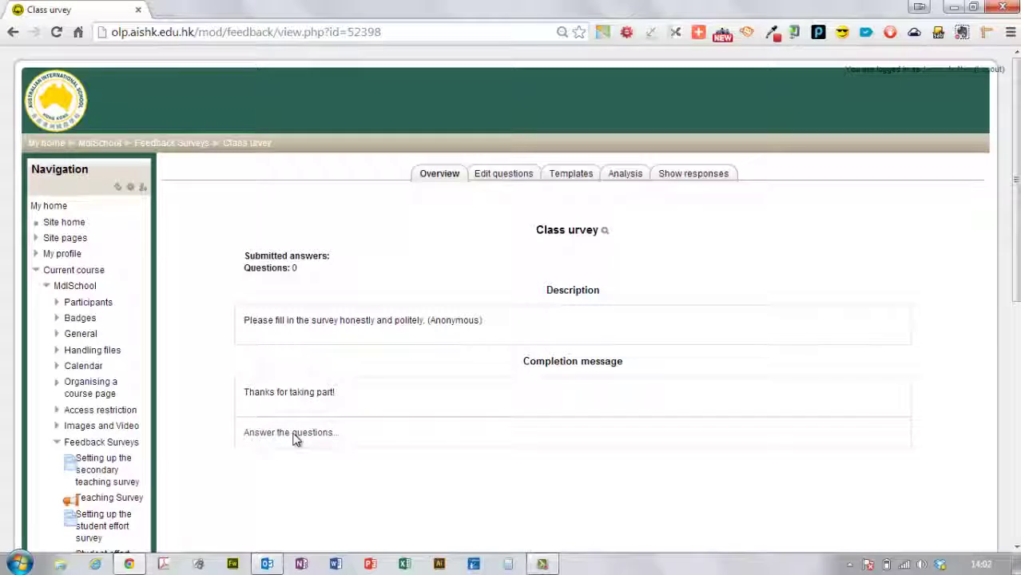
- Go to Edit questions and list the available question types
{"action": "left_click", "coordinate": [505, 174]}
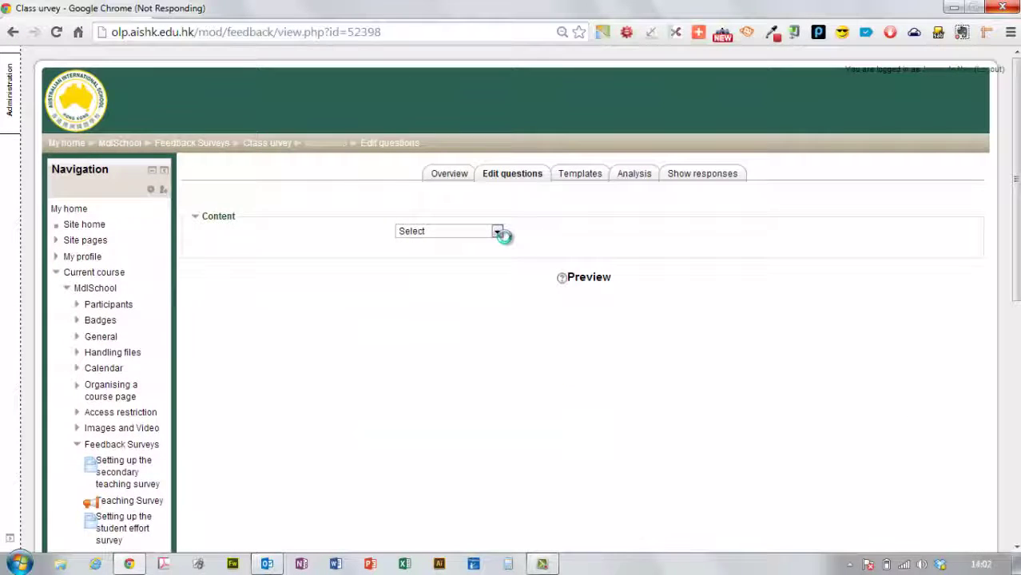
{"action": "left_click", "coordinate": [497, 233]}
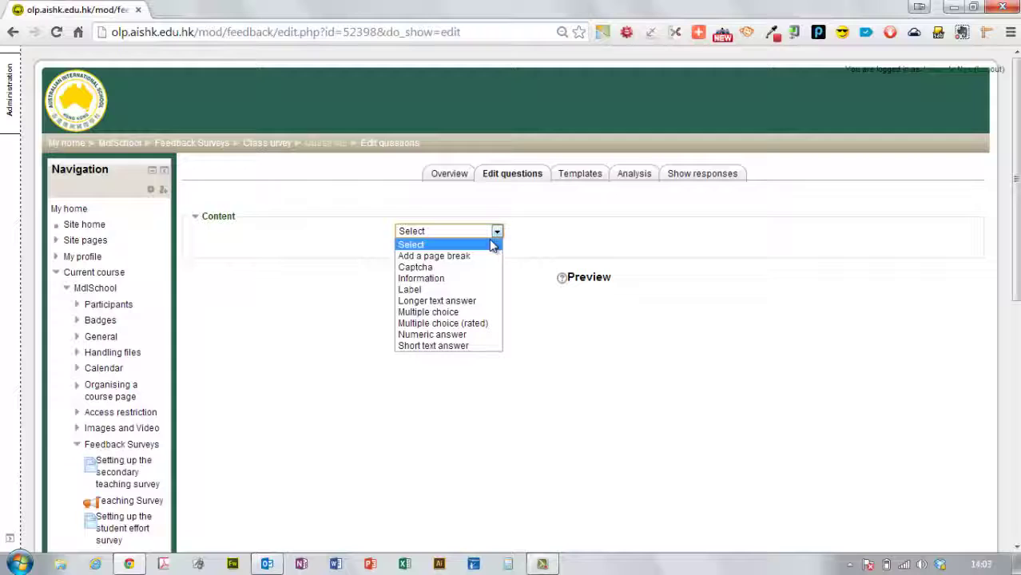
- Add a multiple-choice understanding question with answer values 1 to 5 and save it
{"action": "left_click", "coordinate": [434, 313]}
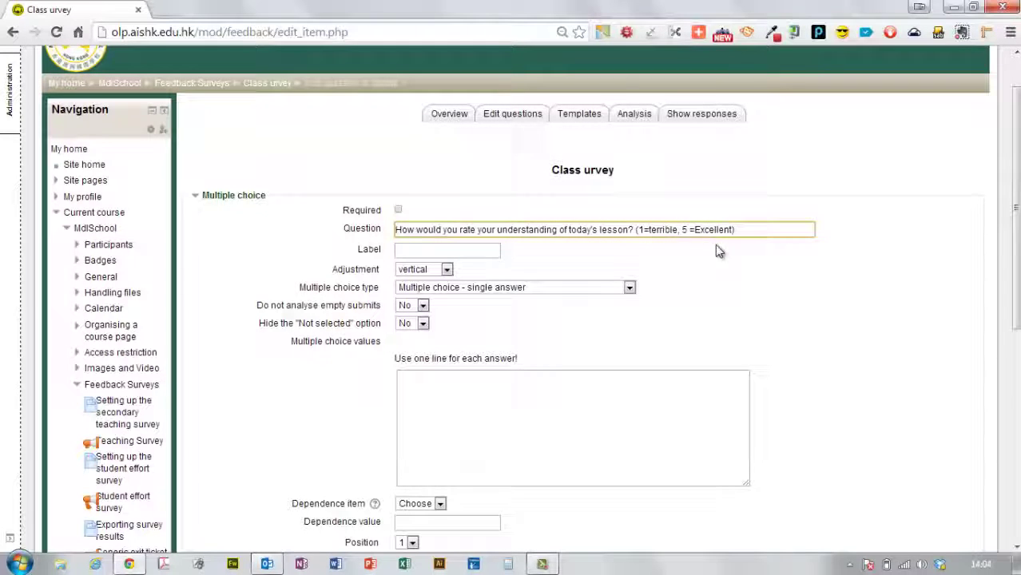
{"action": "left_click", "coordinate": [413, 392]}
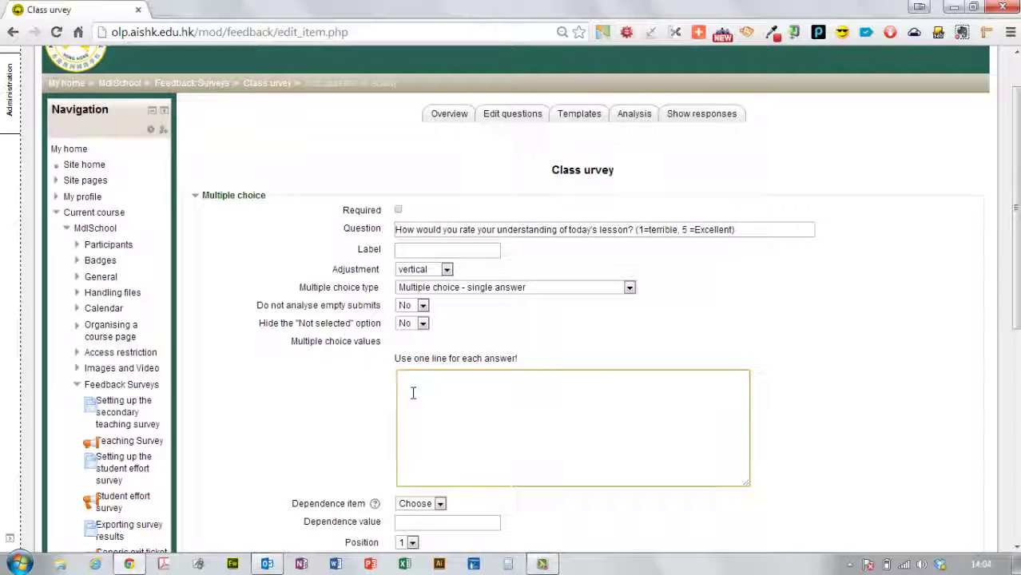
{"action": "type", "text": "1 "}
{"action": "type", "text": "2"}
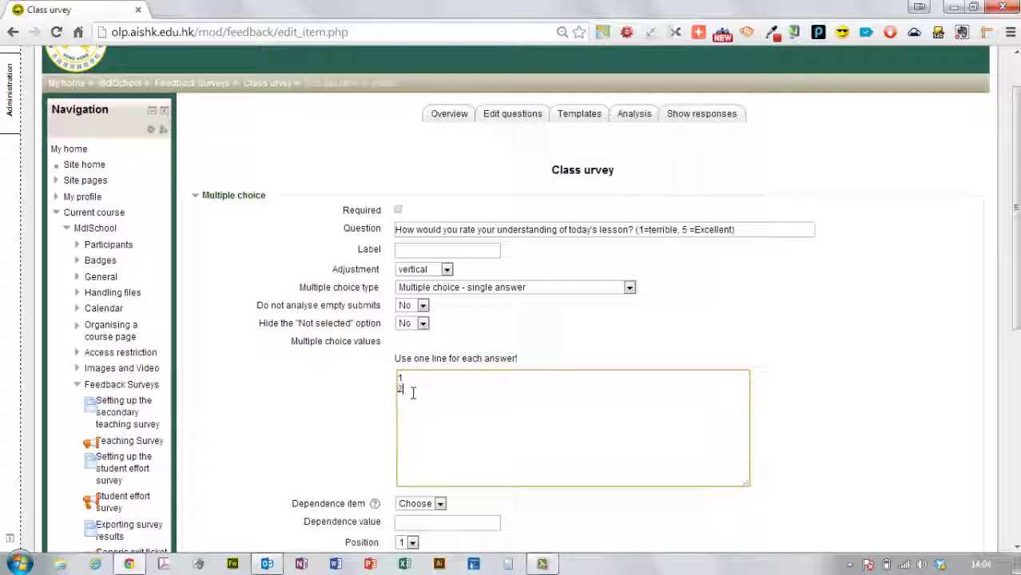
{"action": "key", "text": "Return"}
{"action": "type", "text": "3 "}
{"action": "type", "text": "4"}
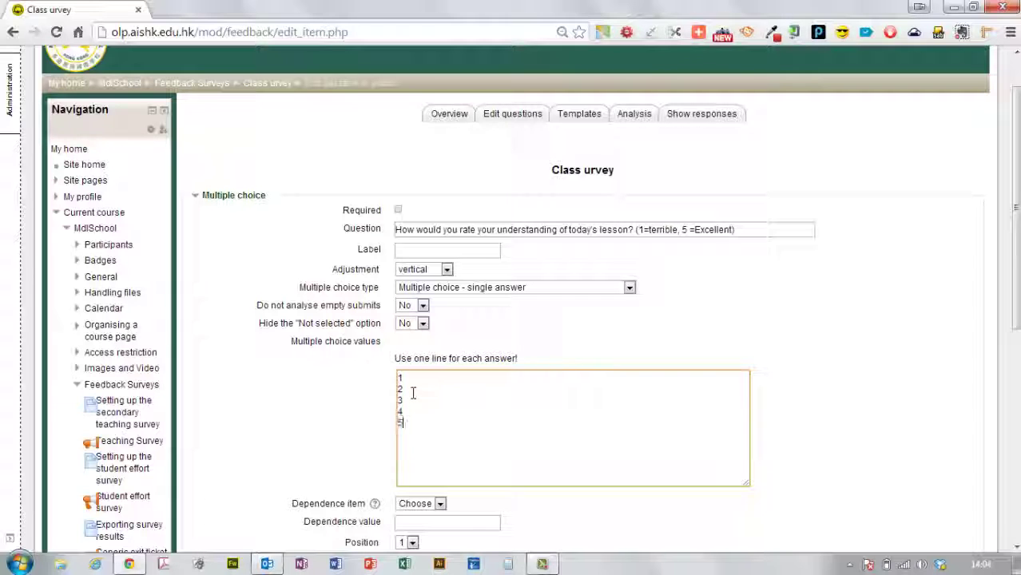
{"action": "key", "text": "Return"}
{"action": "type", "text": "5"}
{"action": "scroll", "coordinate": [323, 385], "scroll_direction": "down", "scroll_amount": 2}
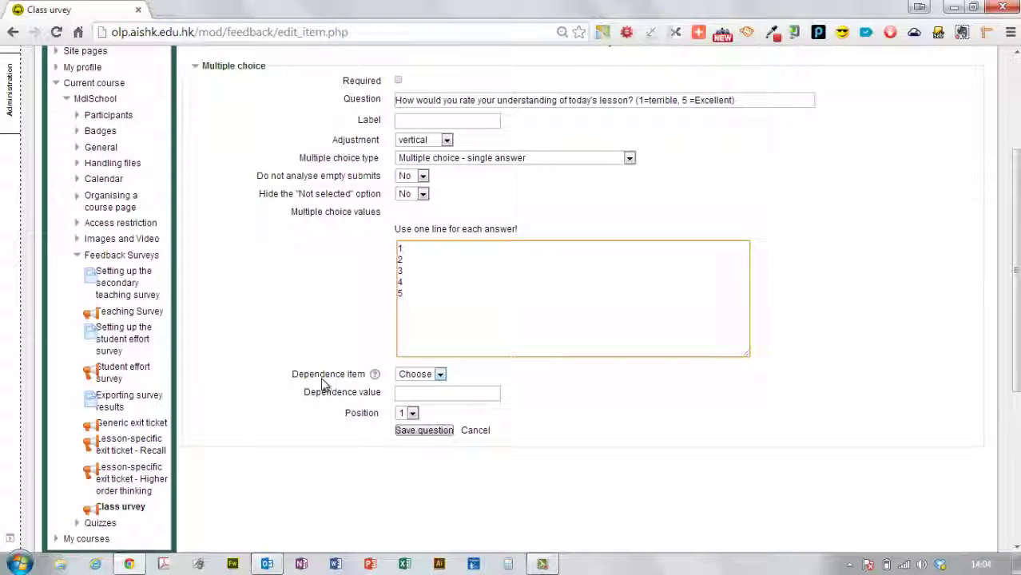
{"action": "left_click", "coordinate": [429, 432]}
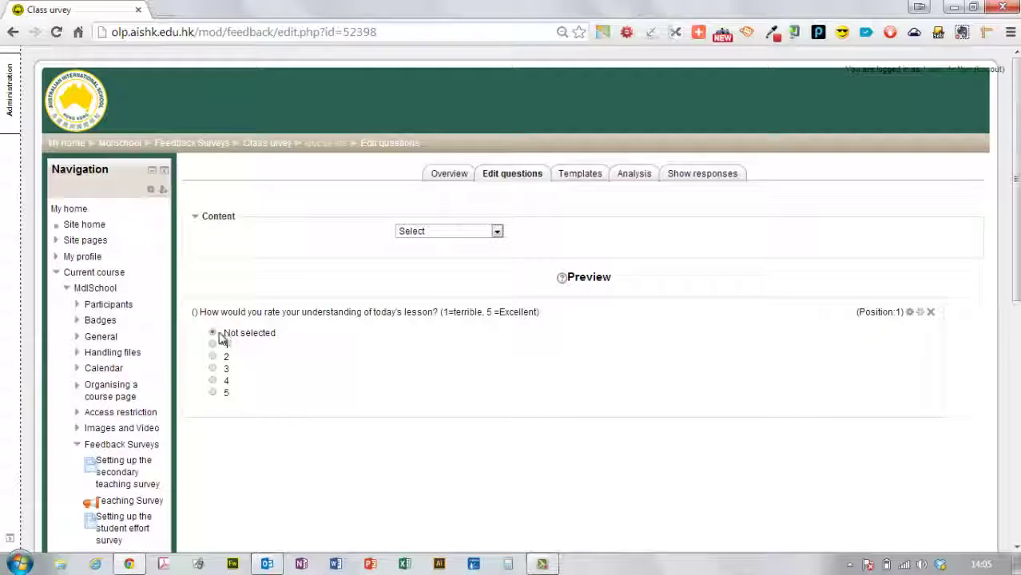
- Set the first question to hide the 'Not selected' option and be required, then save
{"action": "left_click", "coordinate": [910, 313]}
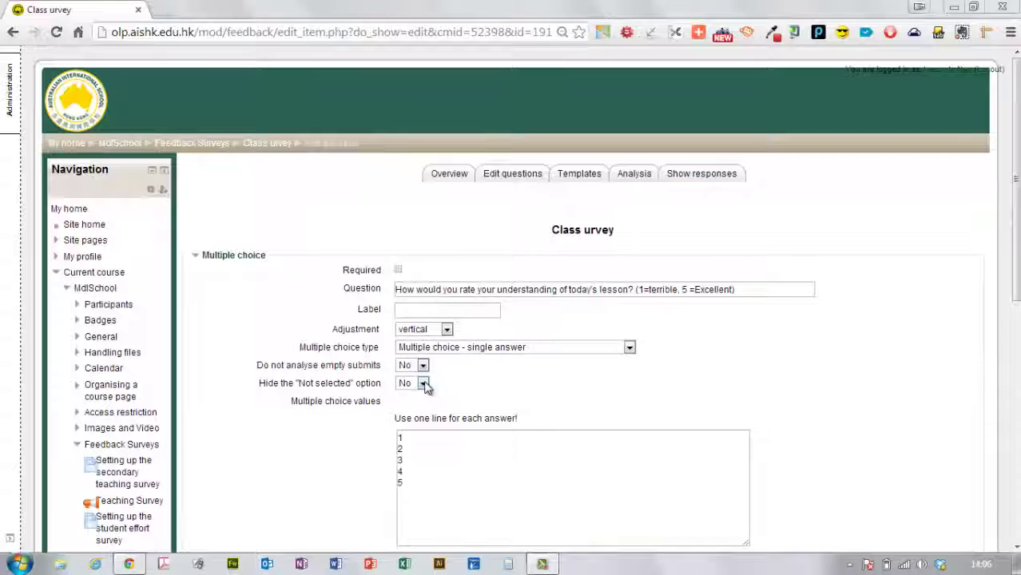
{"action": "left_click", "coordinate": [424, 385]}
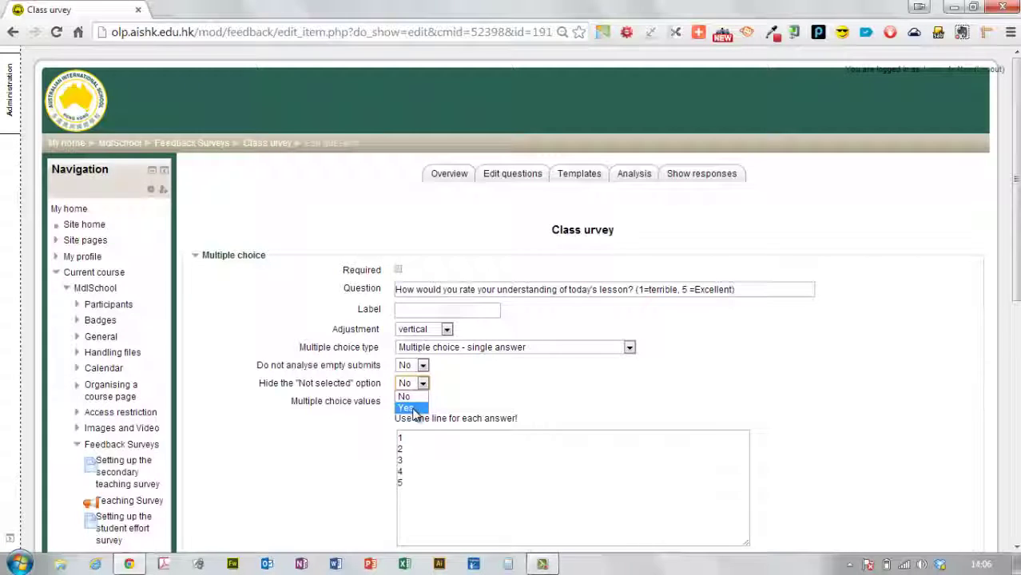
{"action": "left_click", "coordinate": [409, 408]}
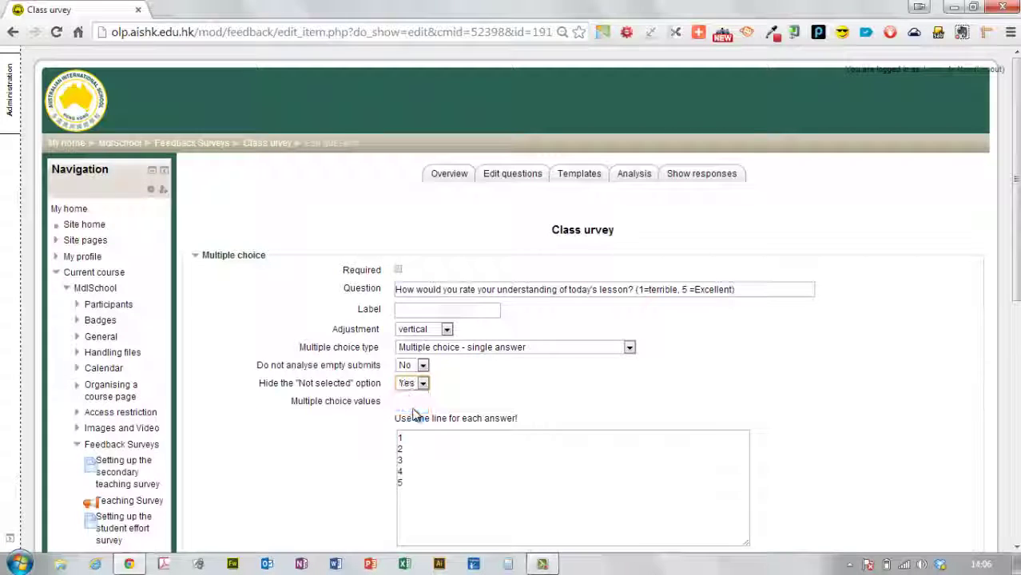
{"action": "left_click", "coordinate": [399, 272]}
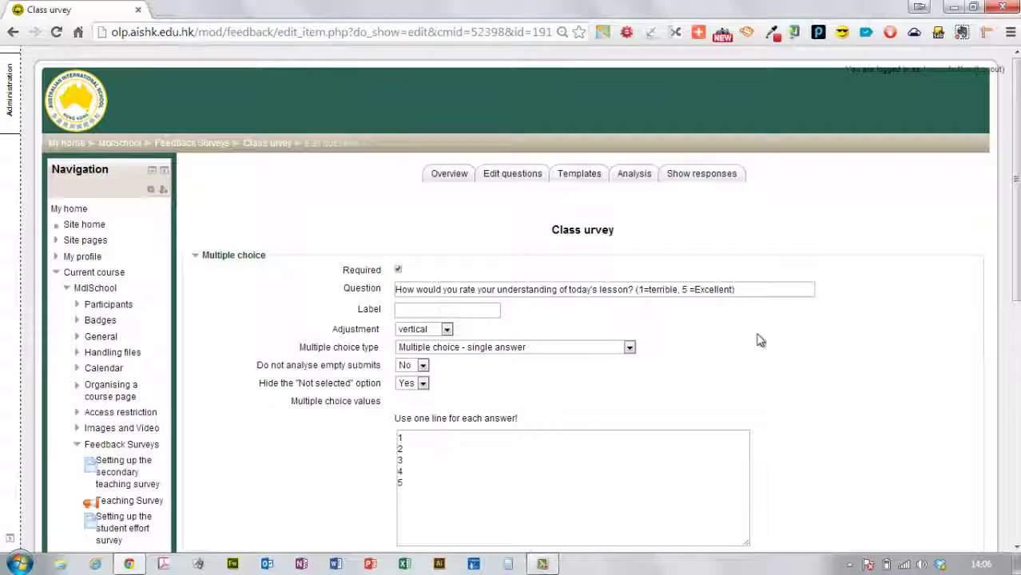
{"action": "scroll", "coordinate": [758, 342], "scroll_direction": "down", "scroll_amount": 4}
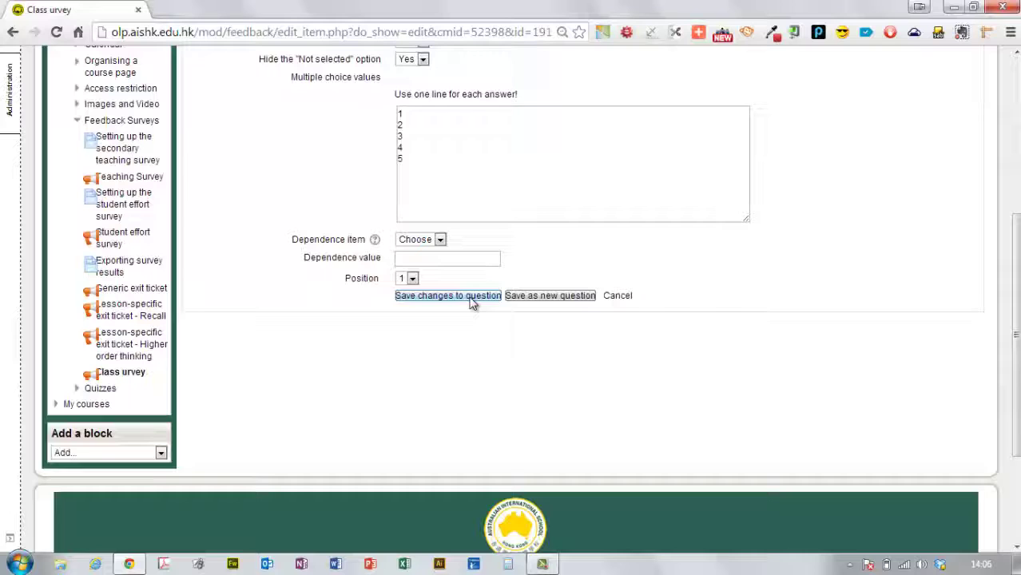
{"action": "left_click", "coordinate": [471, 297]}
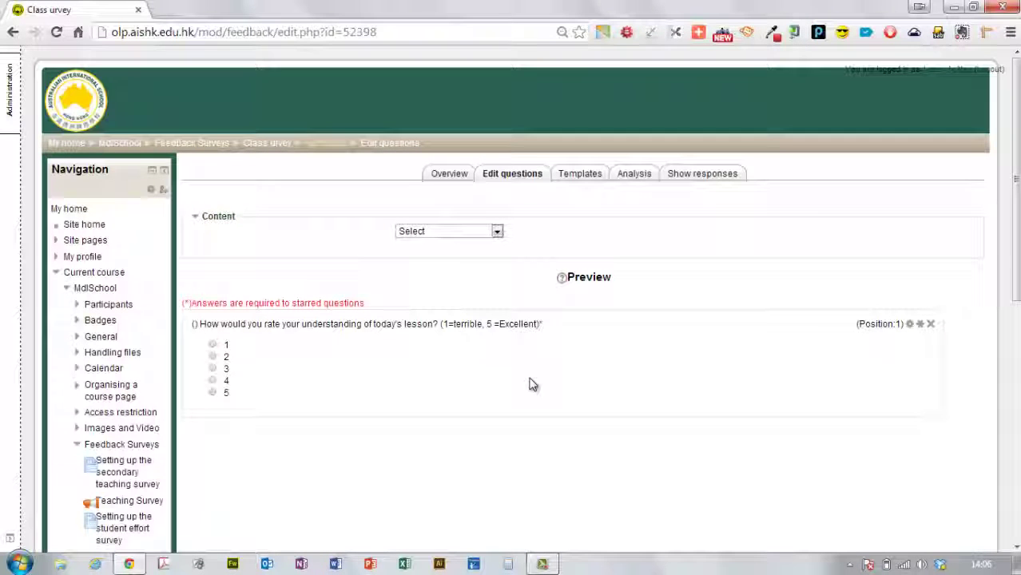
- Reword a copy of the first question to 'How are you feeling about this topic' and save as new
{"action": "left_click", "coordinate": [910, 324]}
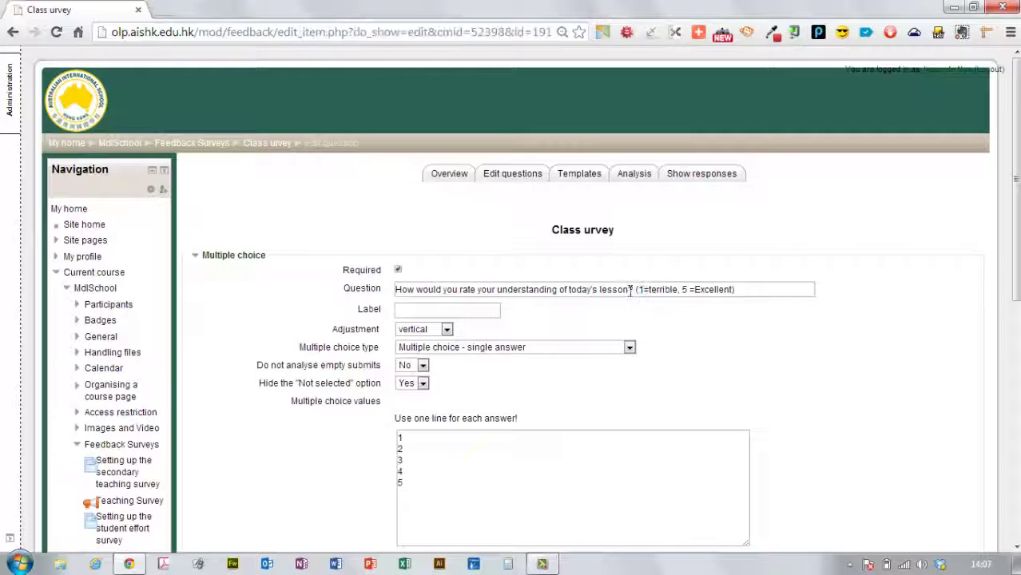
{"action": "left_click_drag", "start_coordinate": [628, 289], "coordinate": [397, 290]}
{"action": "type", "text": "How are you feeling about this topic"}
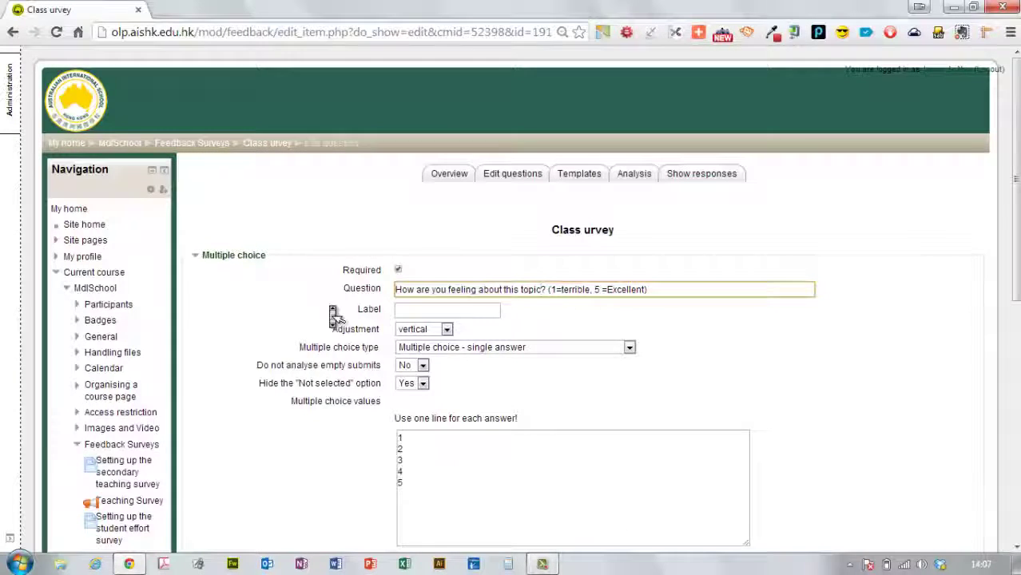
{"action": "scroll", "coordinate": [331, 312], "scroll_direction": "down", "scroll_amount": 3}
{"action": "left_click", "coordinate": [568, 387]}
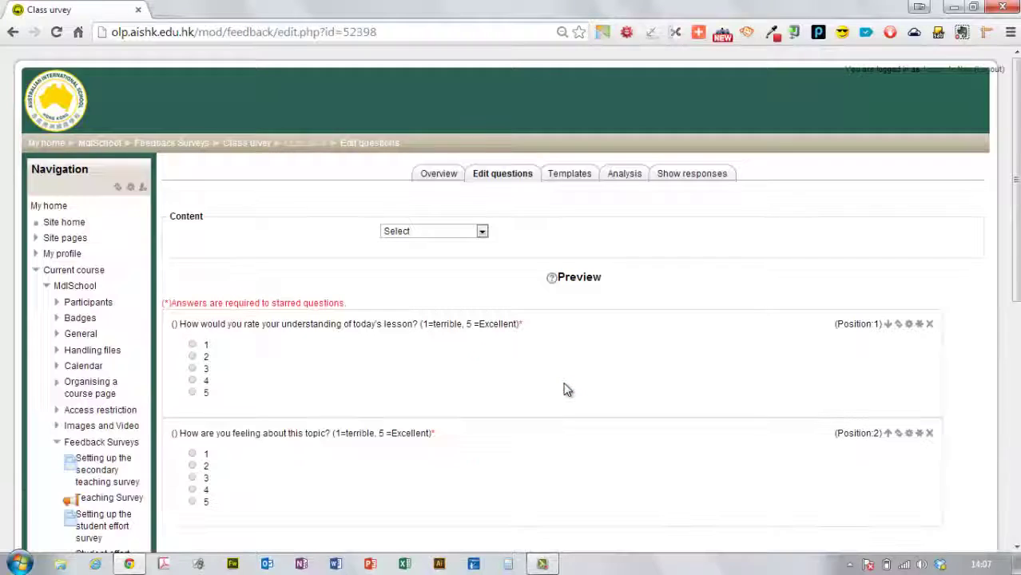
{"action": "scroll", "coordinate": [436, 372], "scroll_direction": "down", "scroll_amount": 1}
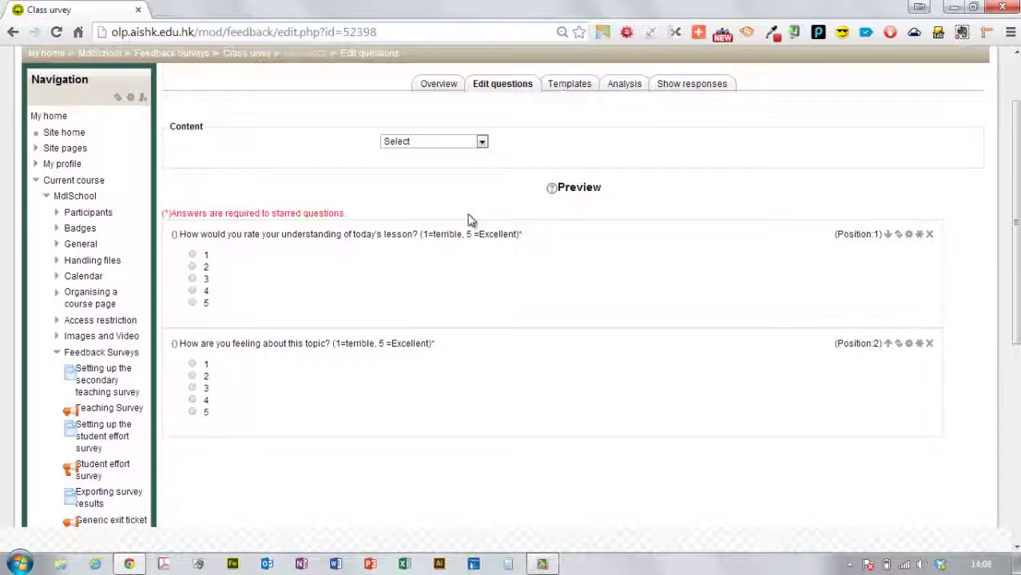
{"action": "left_click", "coordinate": [483, 141]}
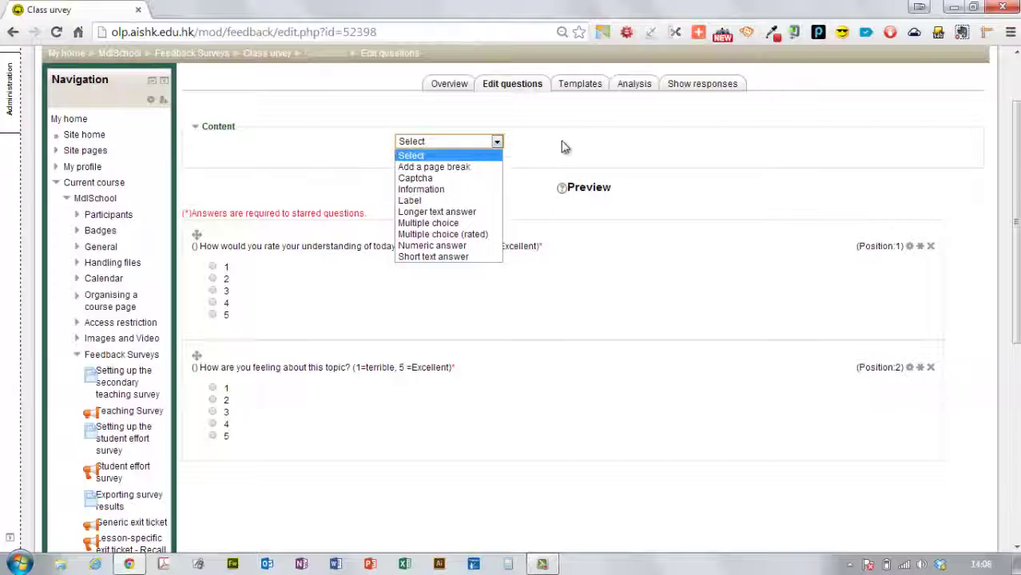
{"action": "scroll", "coordinate": [564, 132], "scroll_direction": "down", "scroll_amount": 1}
{"action": "scroll", "coordinate": [565, 132], "scroll_direction": "down", "scroll_amount": 4}
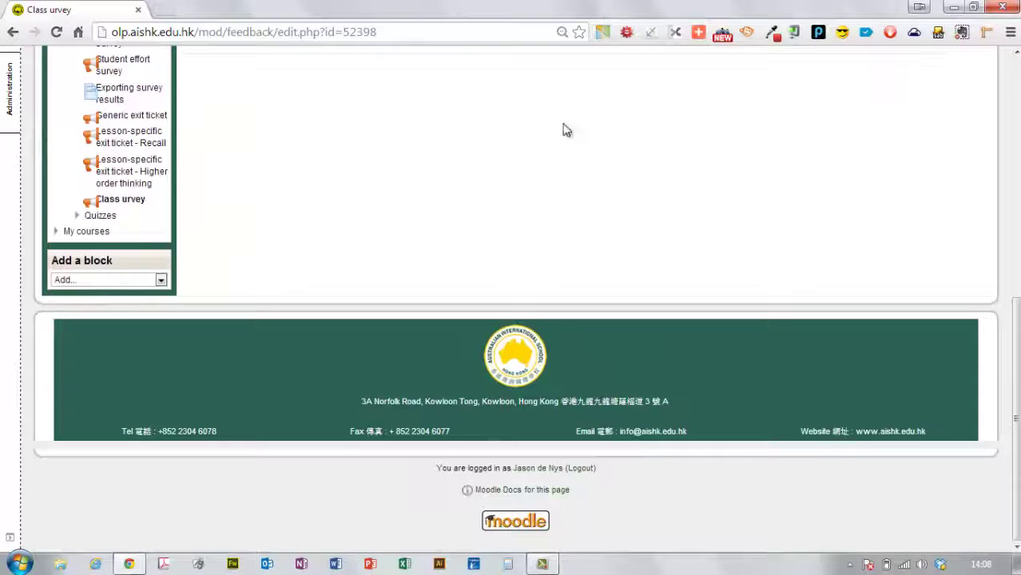
{"action": "scroll", "coordinate": [564, 128], "scroll_direction": "up", "scroll_amount": 6}
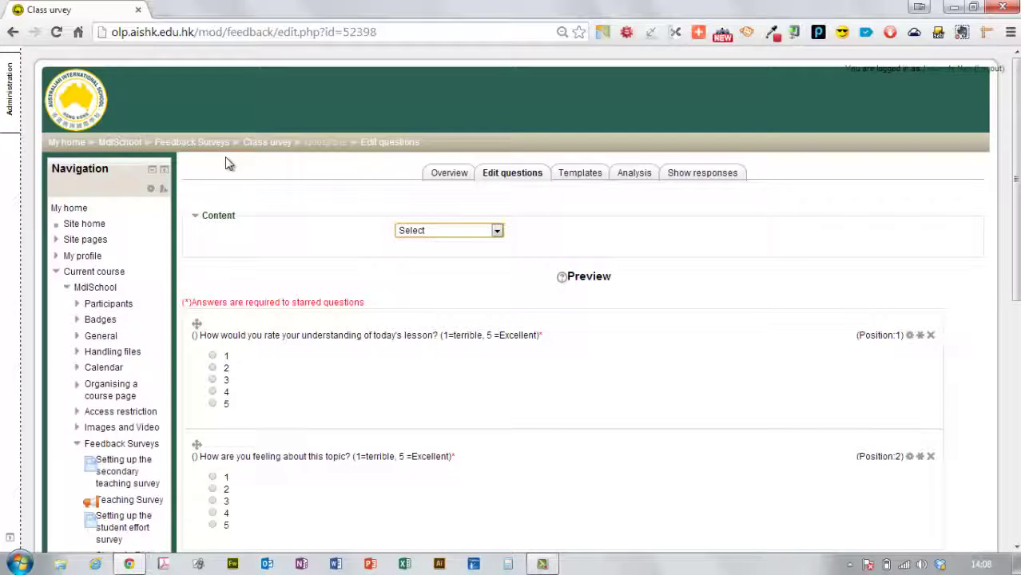
- Open the Class Survey activity from the MdlSchool course page
{"action": "left_click", "coordinate": [117, 144]}
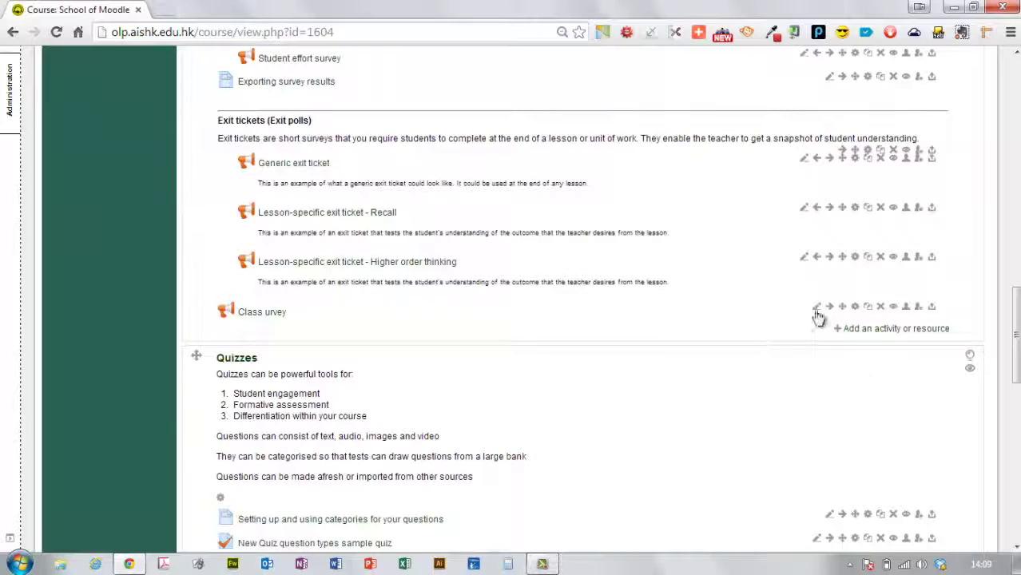
{"action": "left_click", "coordinate": [281, 319]}
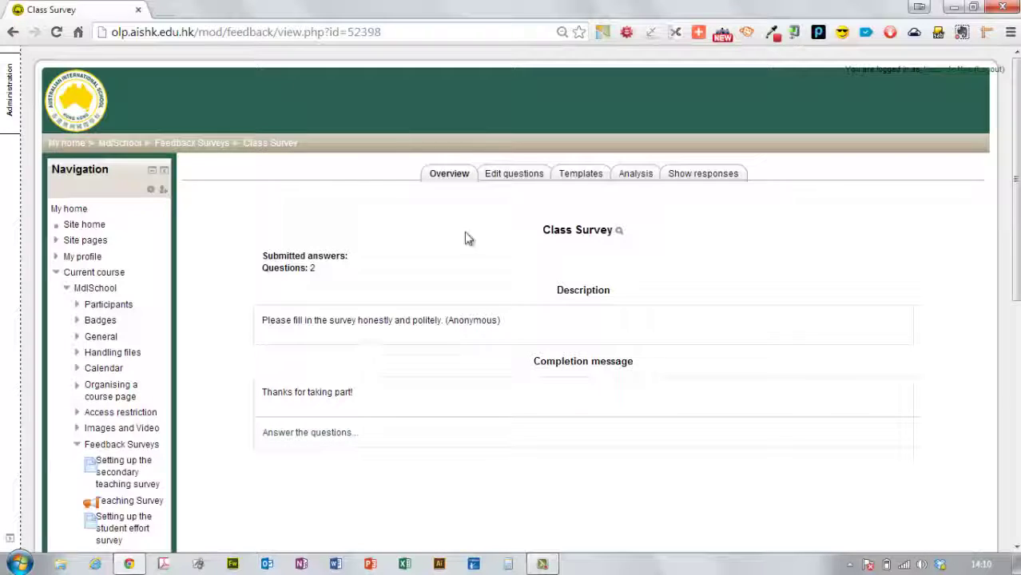
- Save the survey's questions as a new template named 'Two quick questions' and confirm it is listed
{"action": "left_click", "coordinate": [584, 178]}
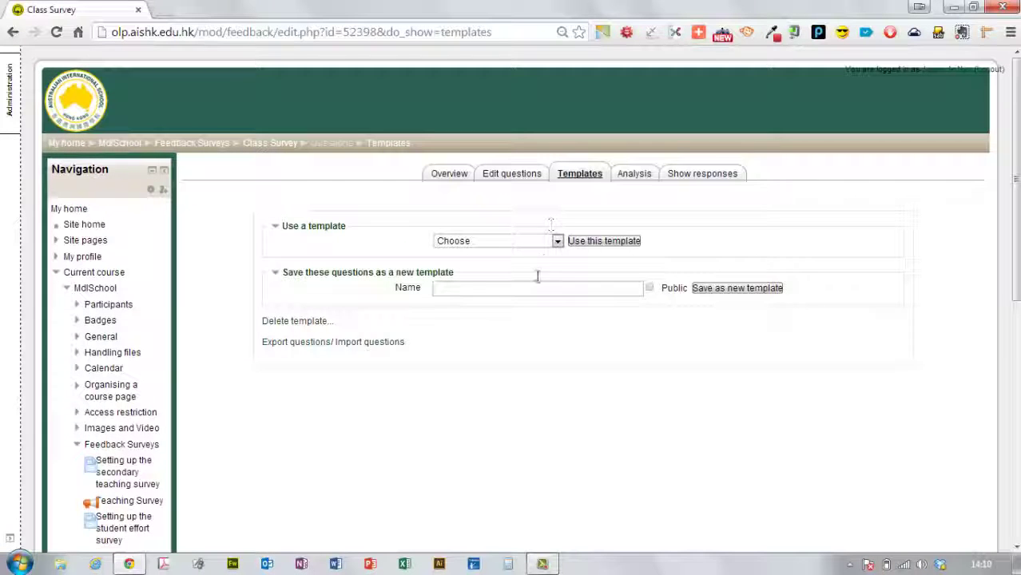
{"action": "left_click", "coordinate": [457, 289]}
{"action": "type", "text": "Two quick questions"}
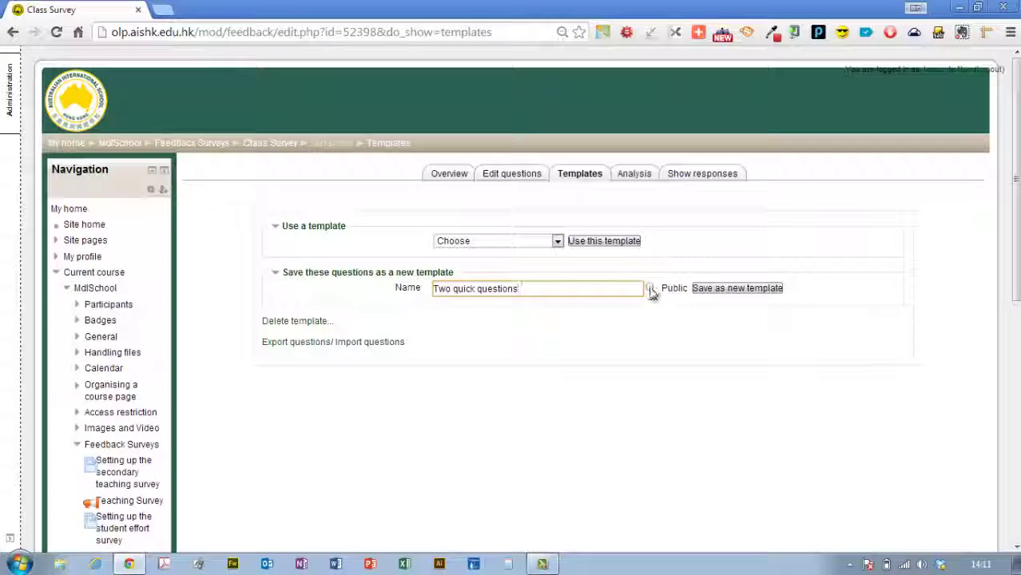
{"action": "left_click", "coordinate": [748, 294]}
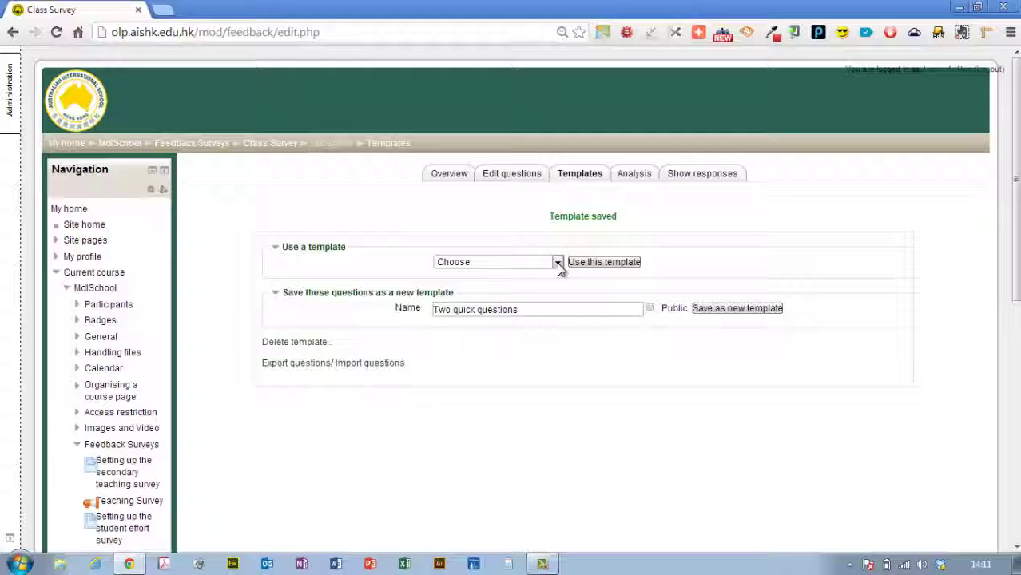
{"action": "left_click", "coordinate": [558, 264]}
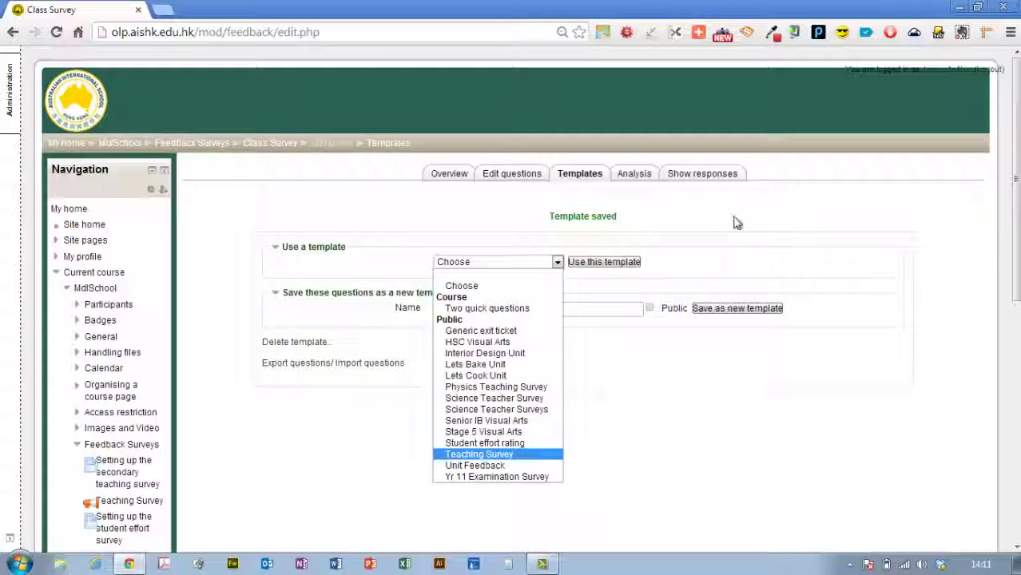
- Open the Class Survey's Analysis page
{"action": "left_click", "coordinate": [638, 176]}
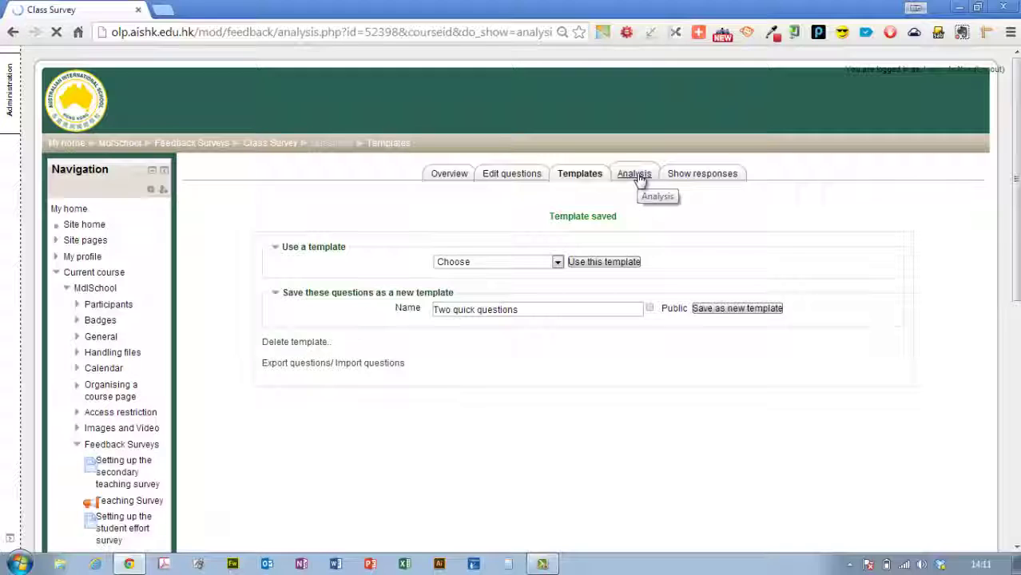